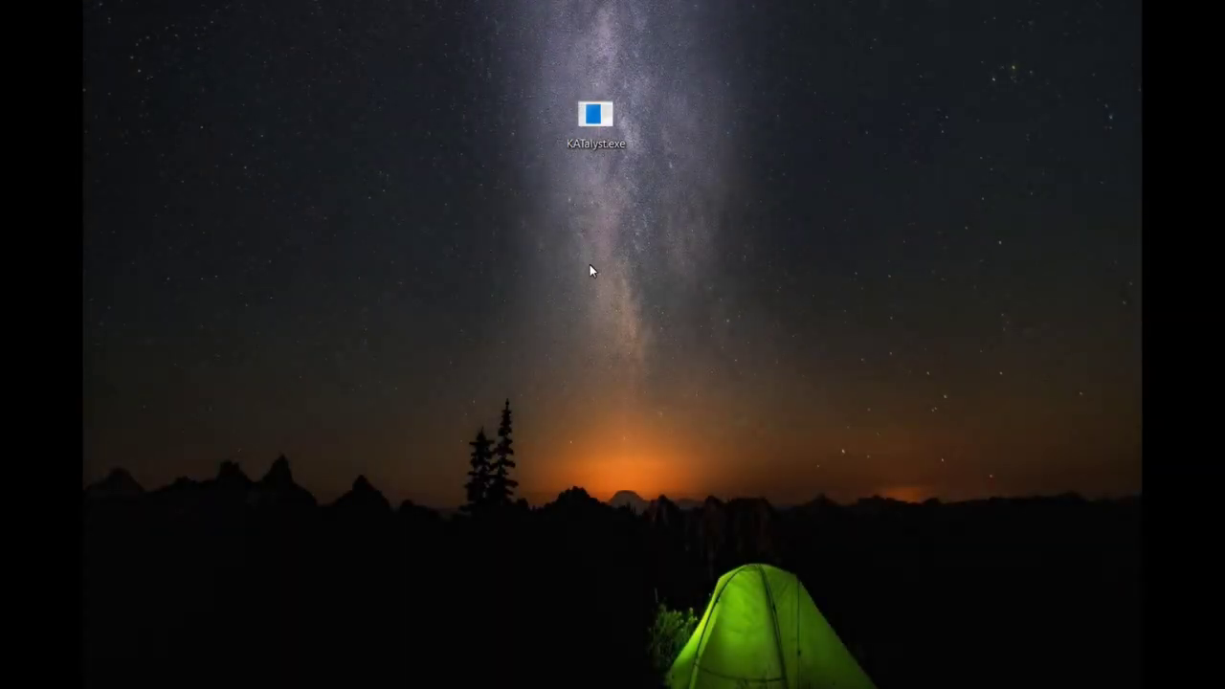
Launch KATalyst and view the settings of the bottom pad in Zone 1, closing them again.
{"action": "double_click", "coordinate": [593, 113]}
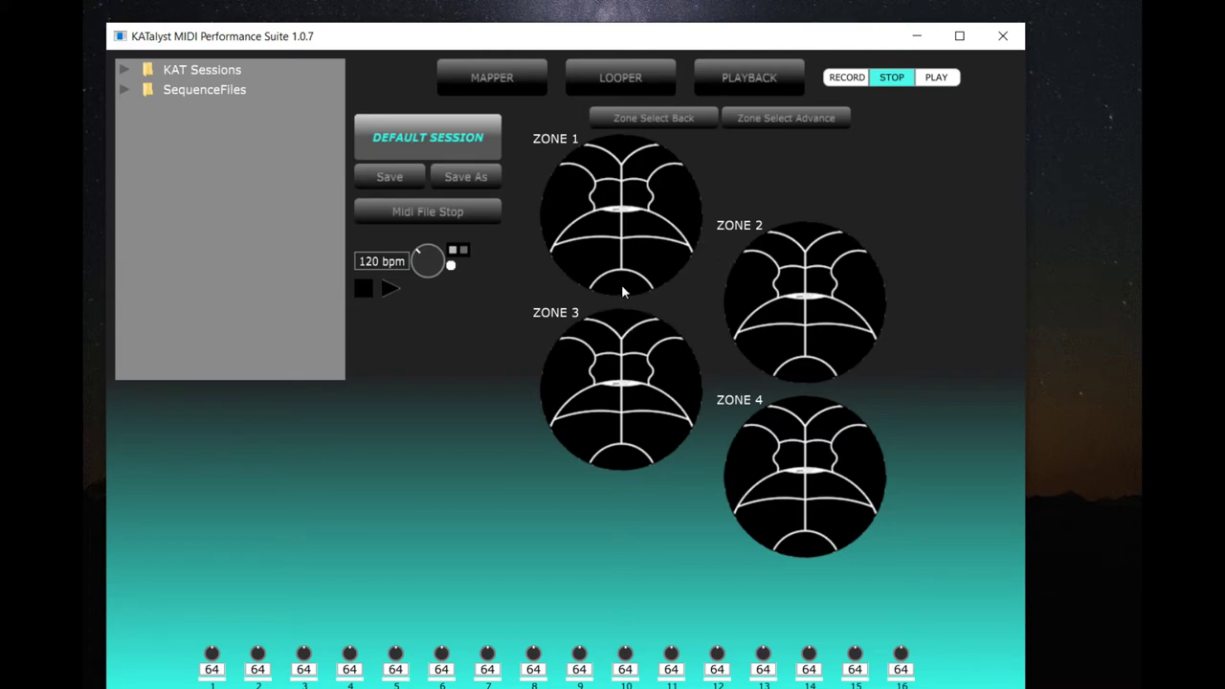
{"action": "left_click", "coordinate": [622, 289]}
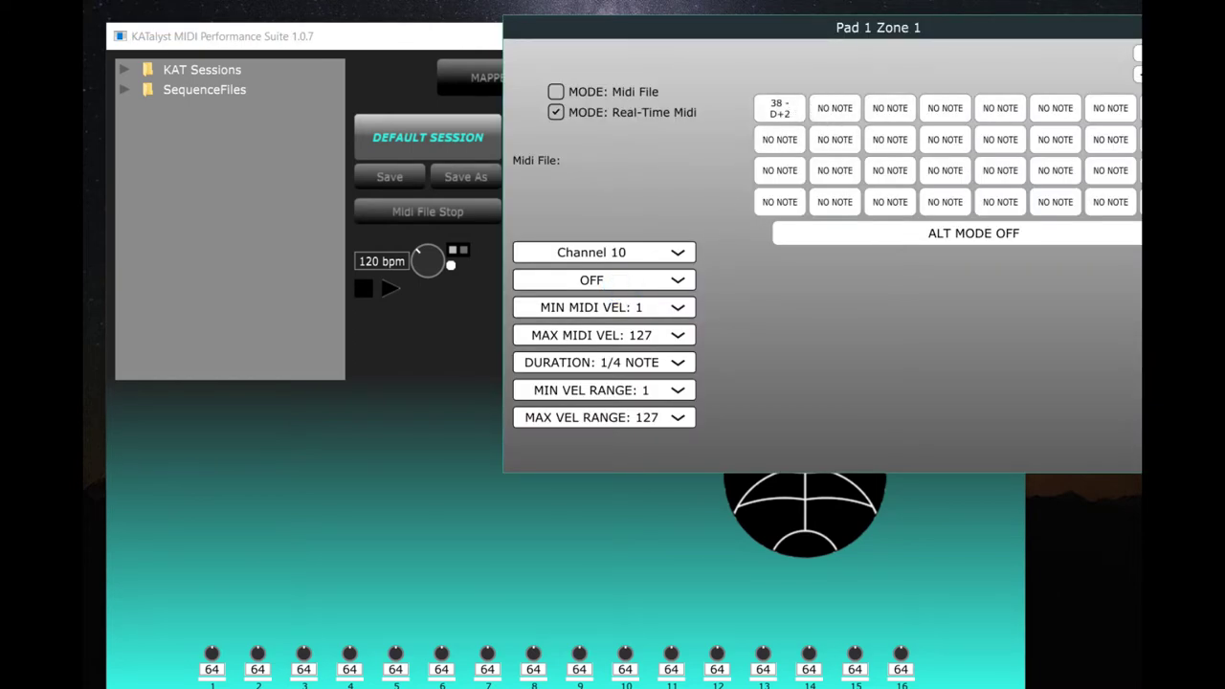
{"action": "left_click_drag", "start_coordinate": [870, 28], "coordinate": [650, 34]}
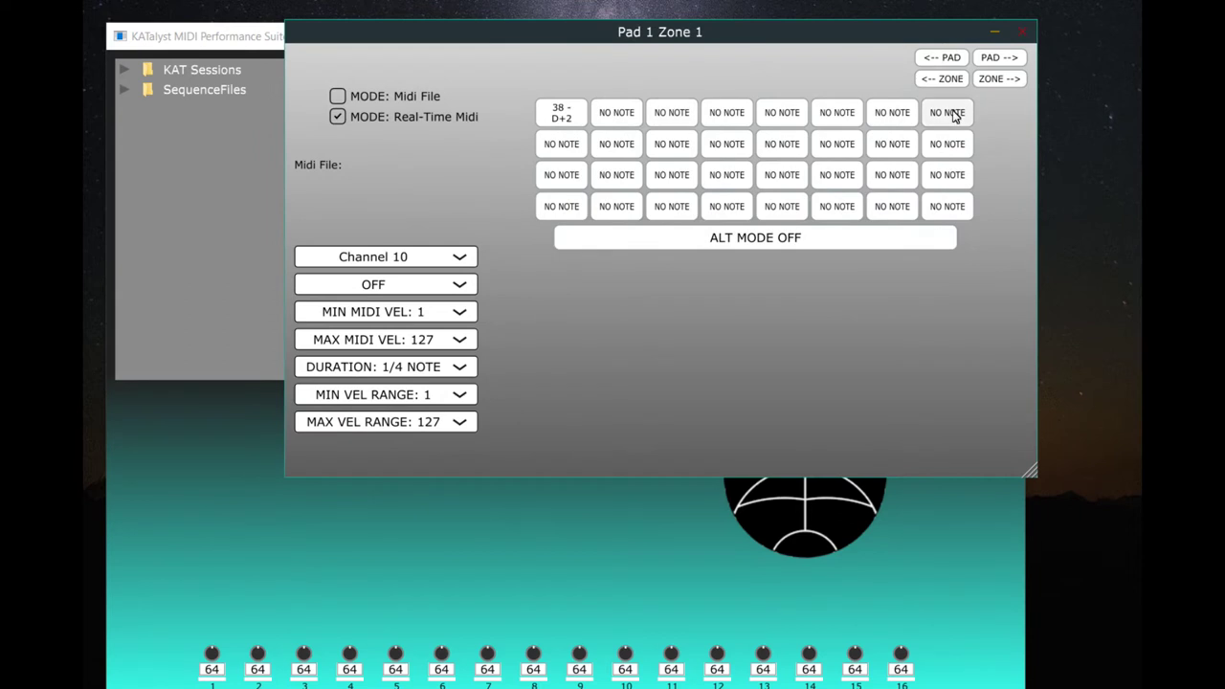
{"action": "left_click", "coordinate": [1024, 35]}
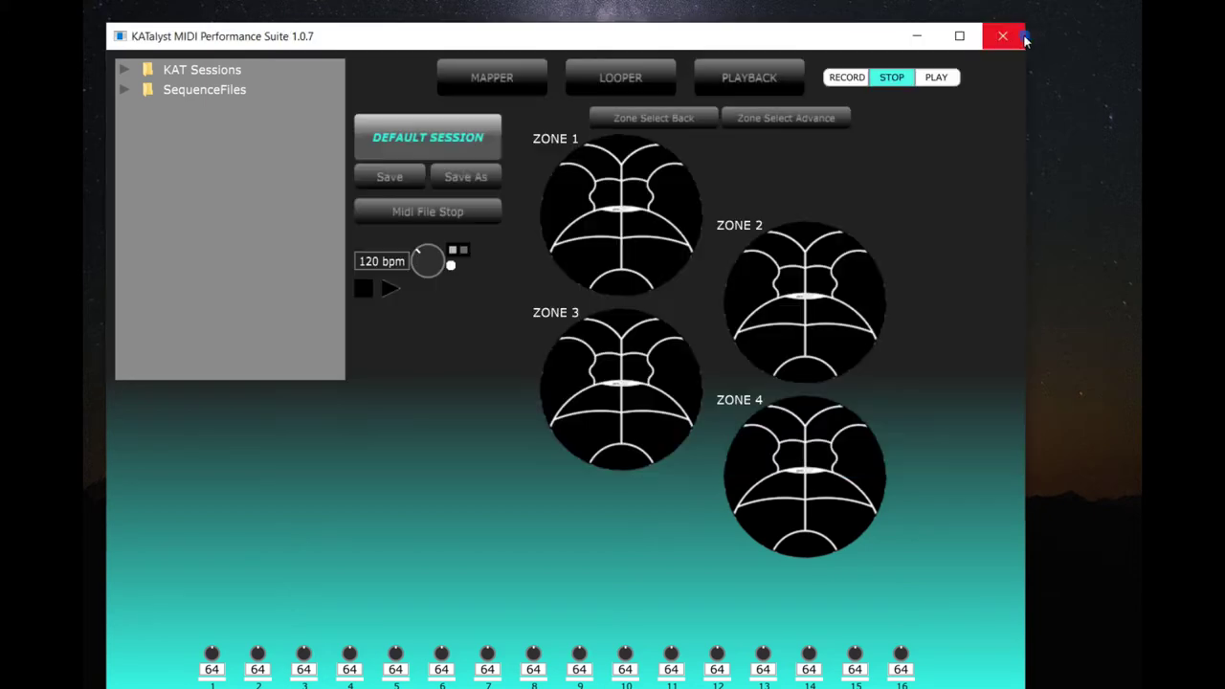
Show the looper functions and switch the looper mode to PROGRAMMED.
{"action": "left_click", "coordinate": [620, 77]}
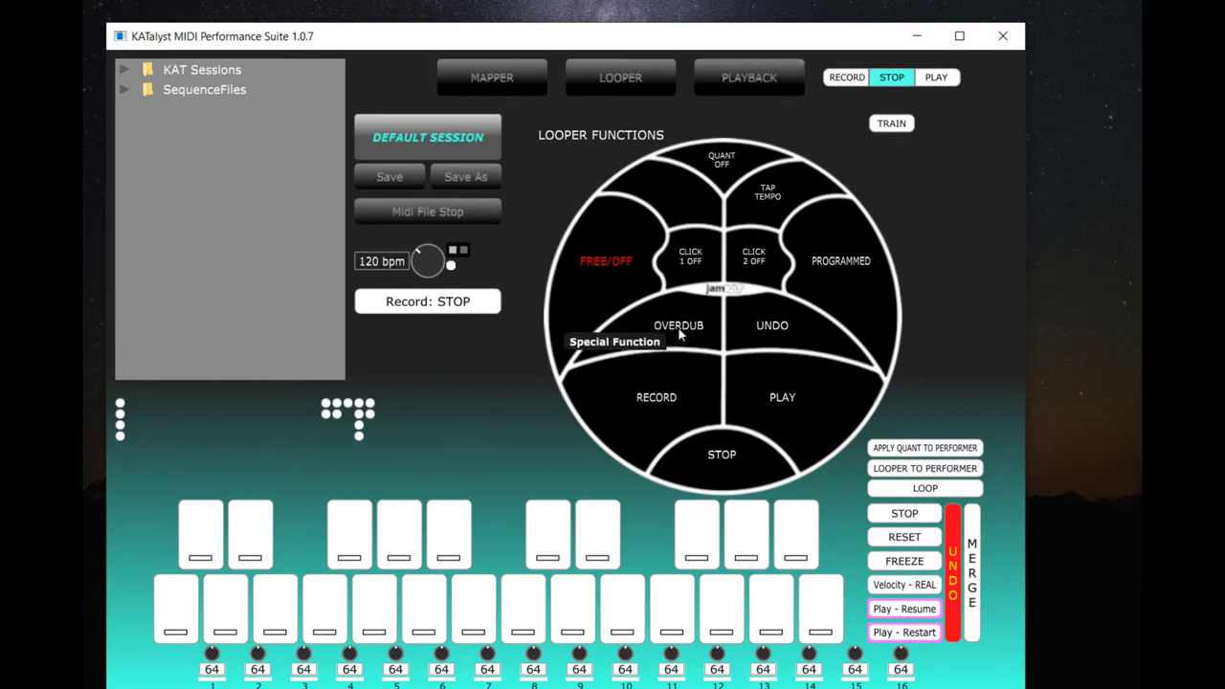
{"action": "left_click", "coordinate": [601, 265]}
{"action": "left_click", "coordinate": [605, 266]}
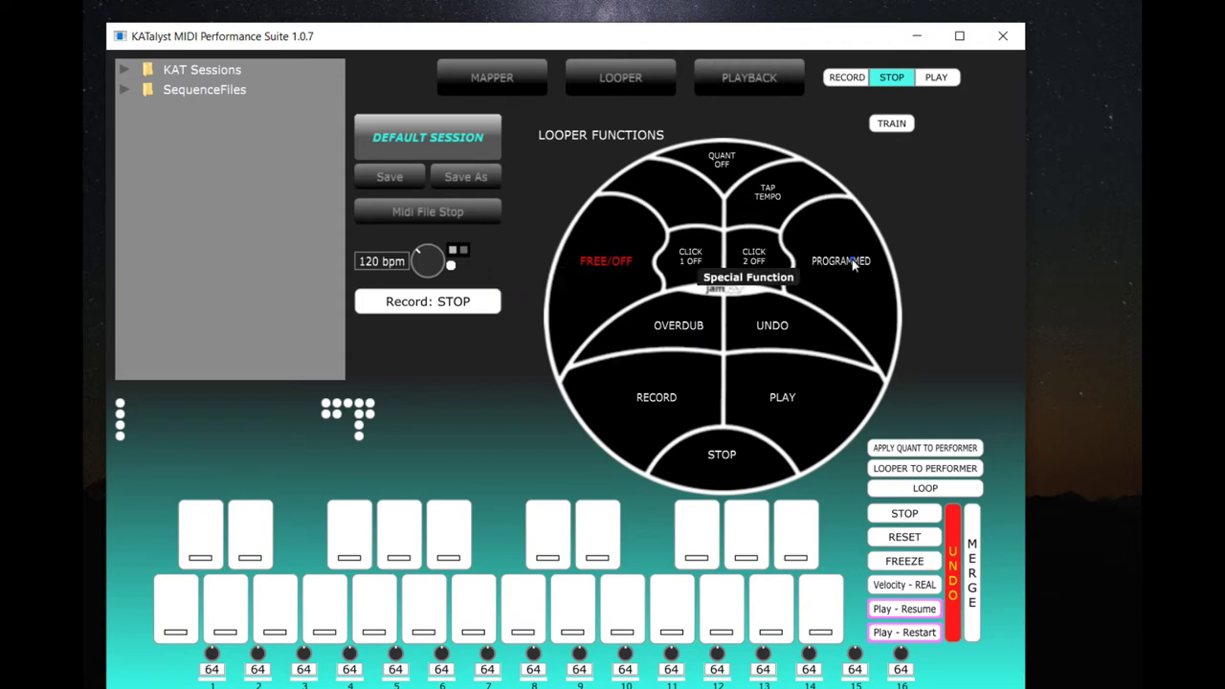
{"action": "left_click", "coordinate": [851, 261]}
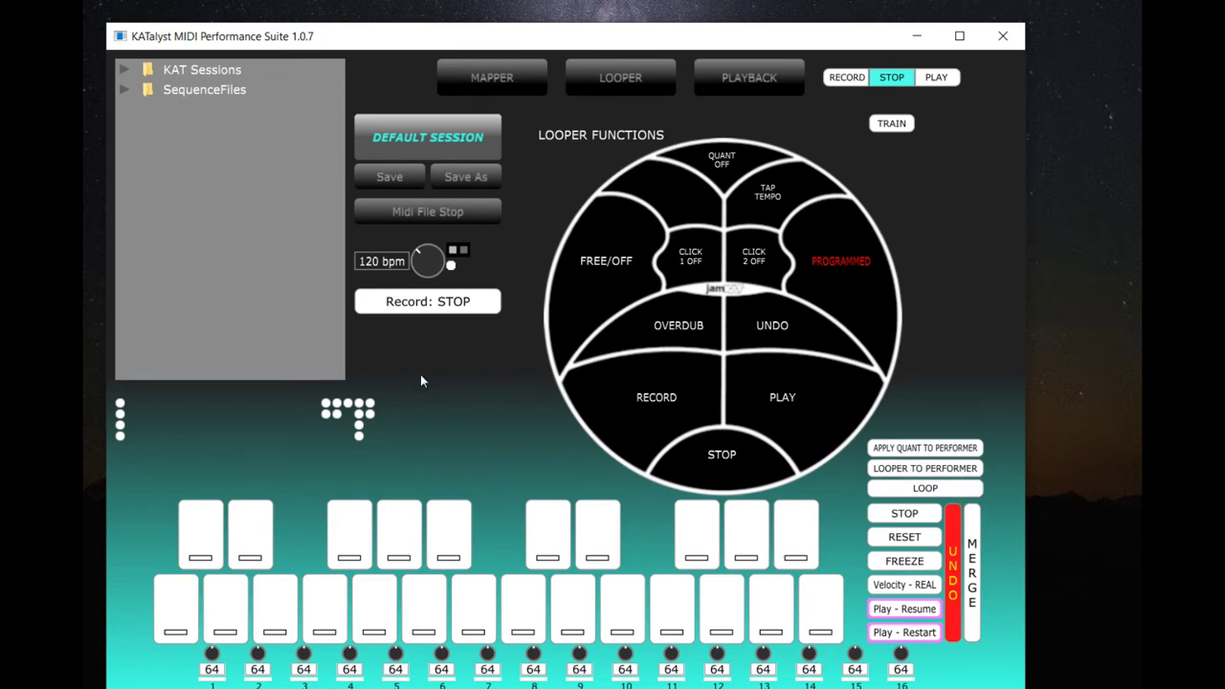
Set the loop play mode of looper key 1 (C) to SLICE and close its settings.
{"action": "left_click", "coordinate": [179, 601]}
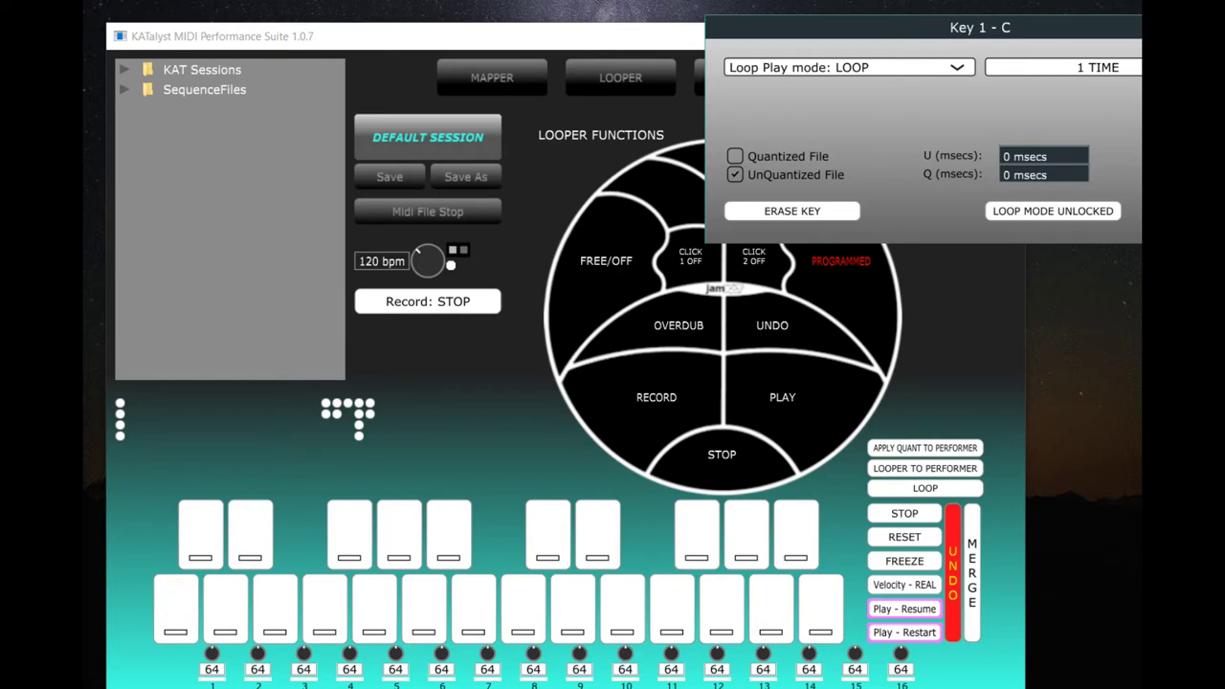
{"action": "left_click", "coordinate": [873, 74]}
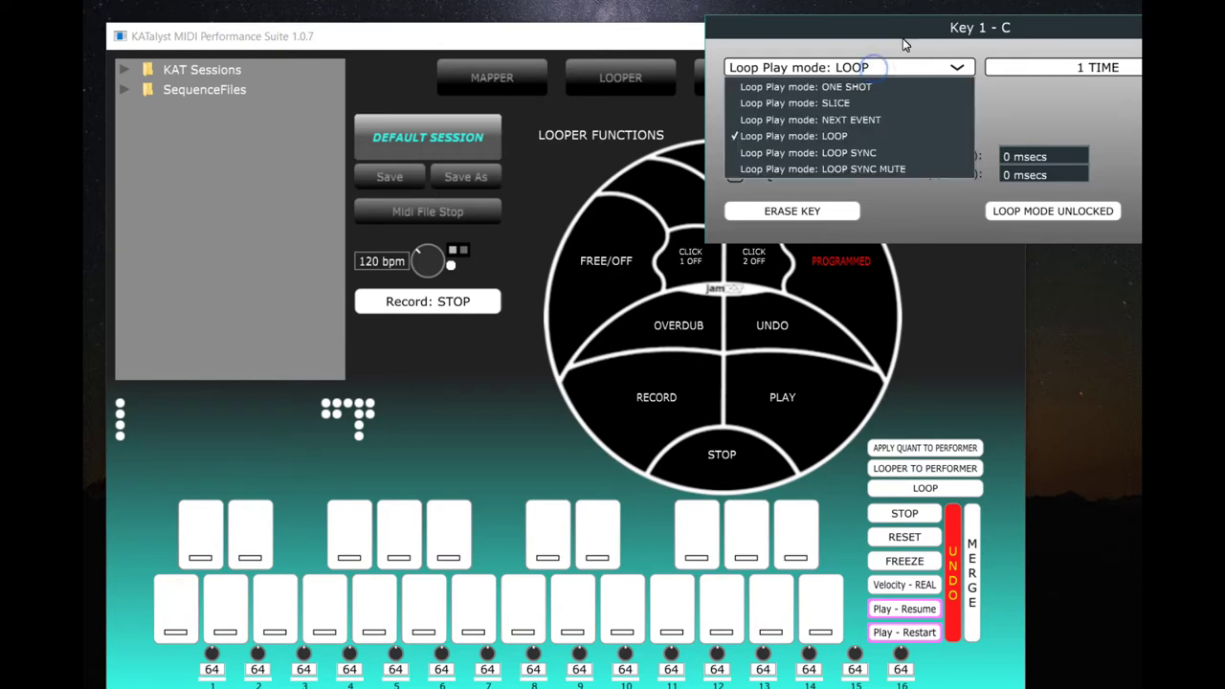
{"action": "left_click", "coordinate": [908, 39]}
{"action": "left_click_drag", "start_coordinate": [909, 38], "coordinate": [689, 34]}
{"action": "left_click", "coordinate": [689, 61]}
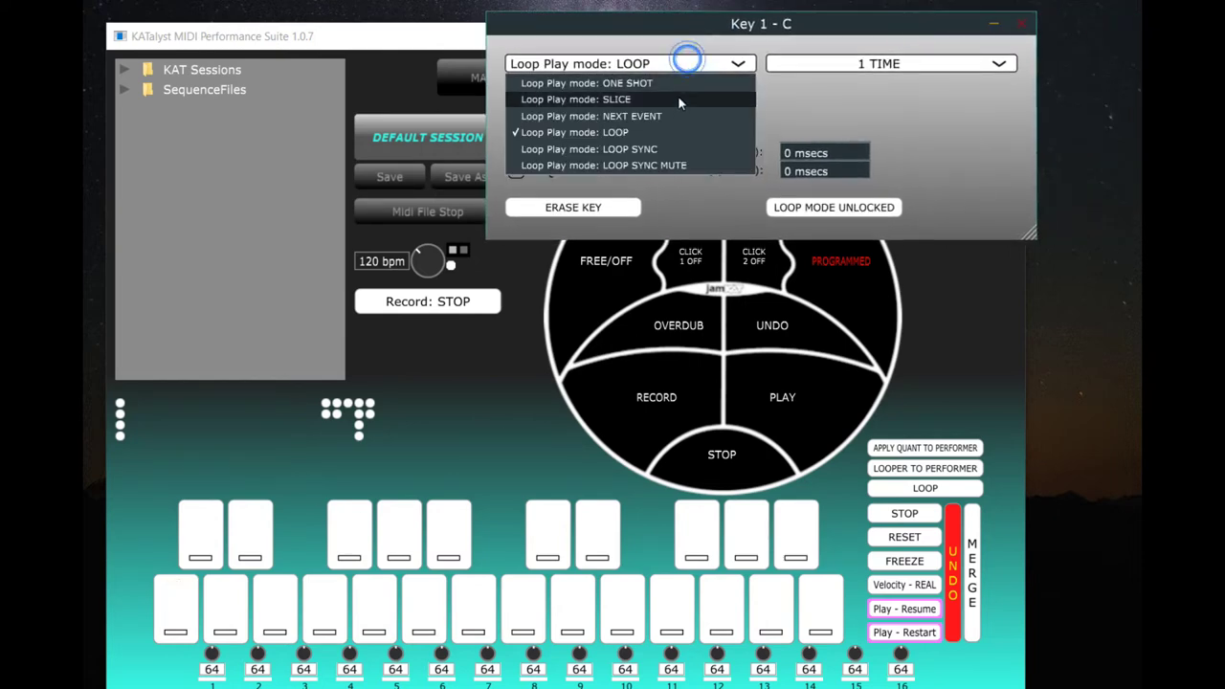
{"action": "left_click", "coordinate": [676, 100]}
{"action": "left_click", "coordinate": [670, 65]}
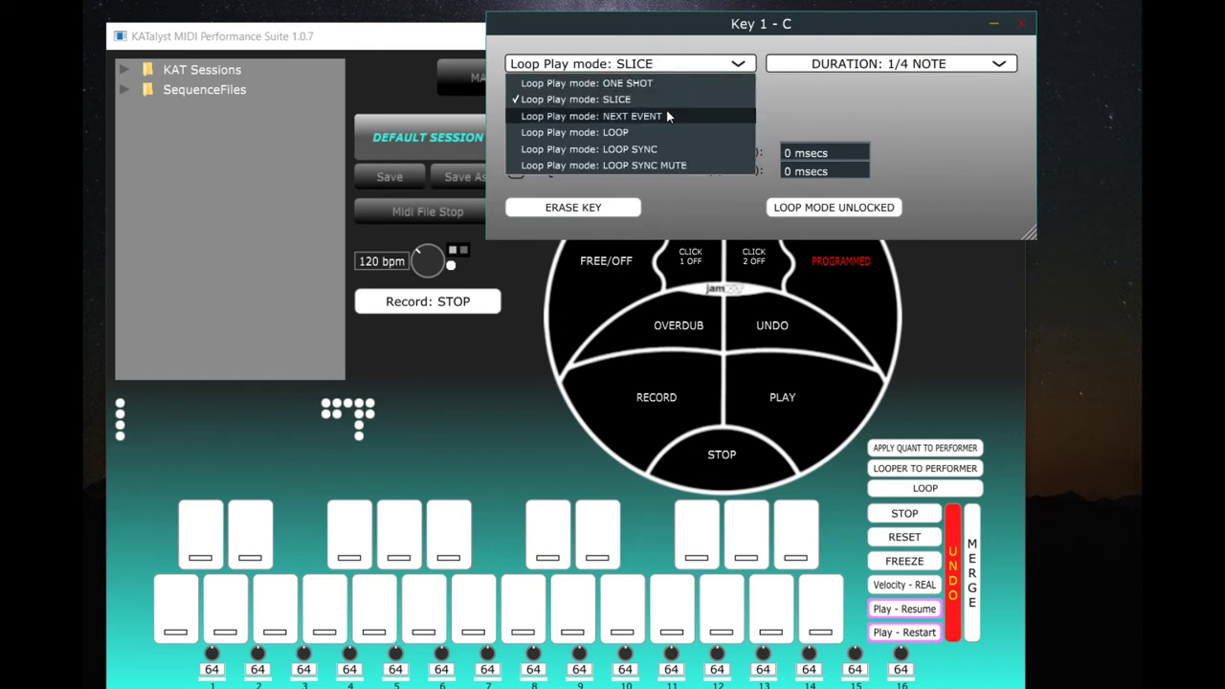
{"action": "left_click", "coordinate": [1025, 25]}
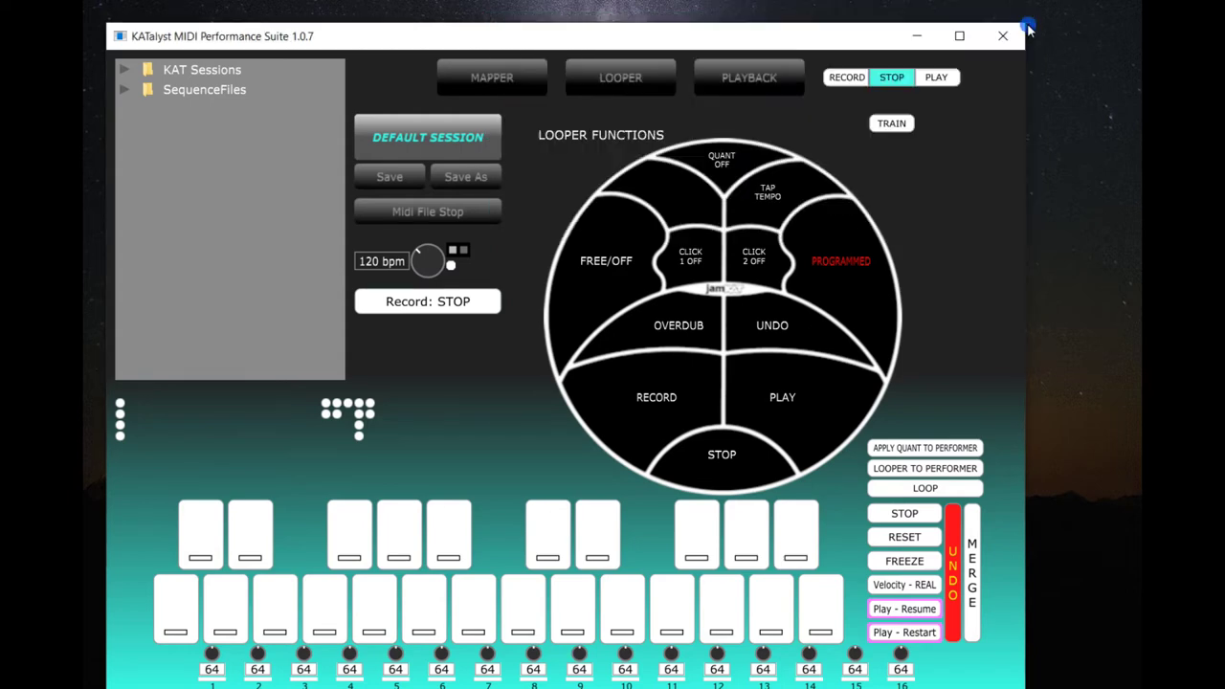
Look through the SequenceFiles folder, collapse it, and view the Playback page.
{"action": "left_click", "coordinate": [124, 91]}
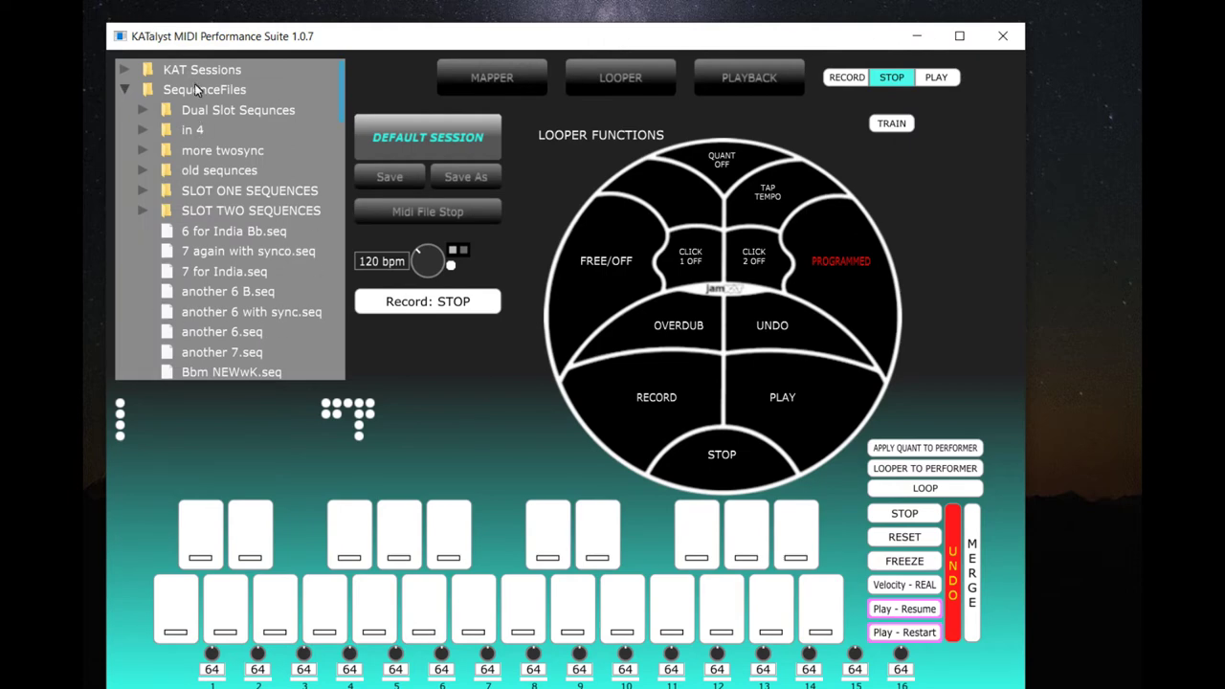
{"action": "left_click", "coordinate": [131, 88]}
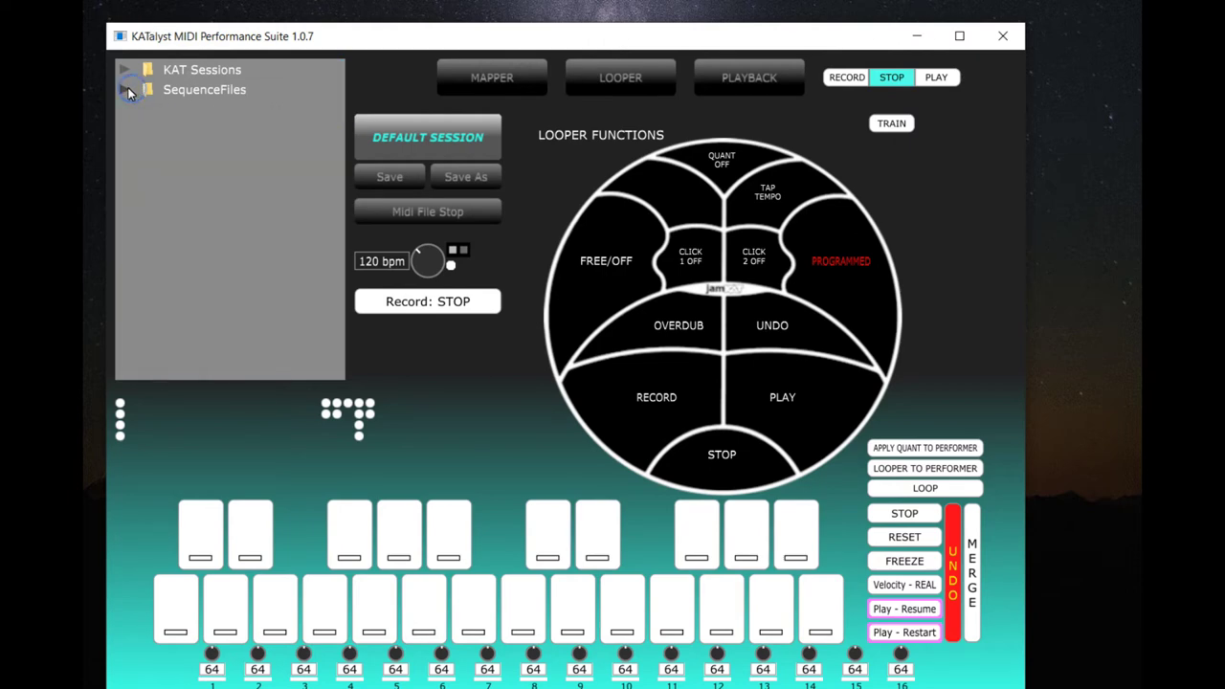
{"action": "left_click", "coordinate": [765, 86]}
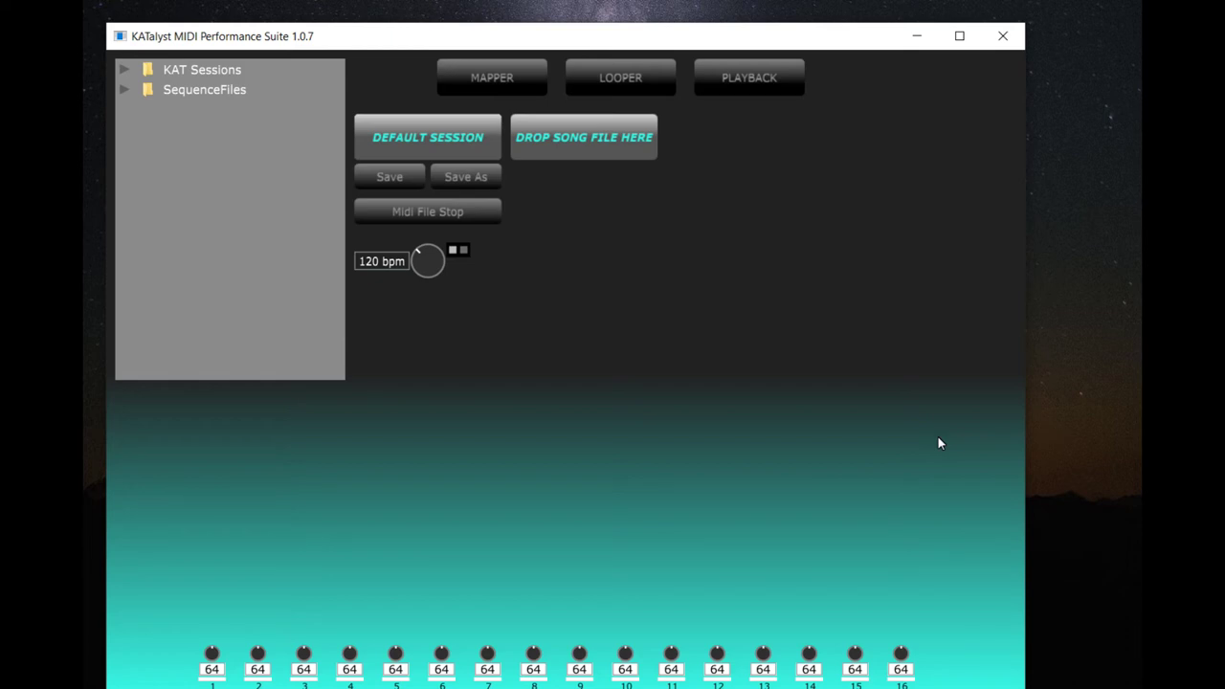
Review the Looper, Mapper and Playback pages in turn, finishing on the Looper page.
{"action": "left_click", "coordinate": [619, 82]}
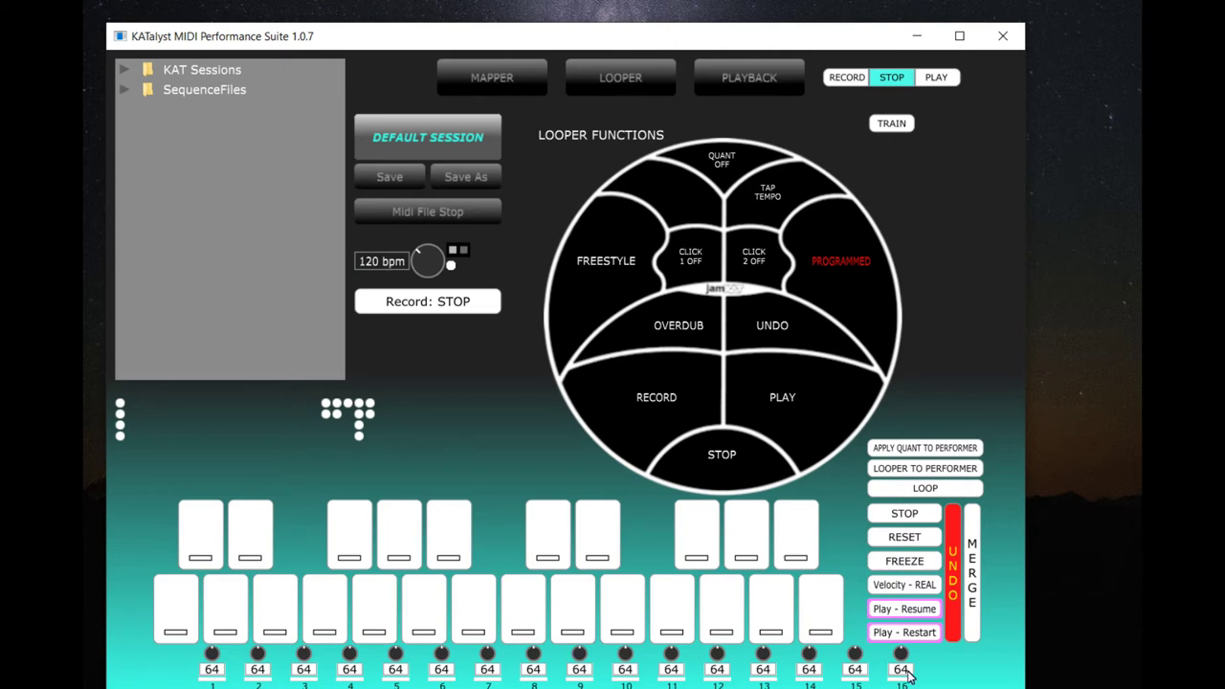
{"action": "left_click", "coordinate": [507, 79]}
{"action": "left_click", "coordinate": [609, 76]}
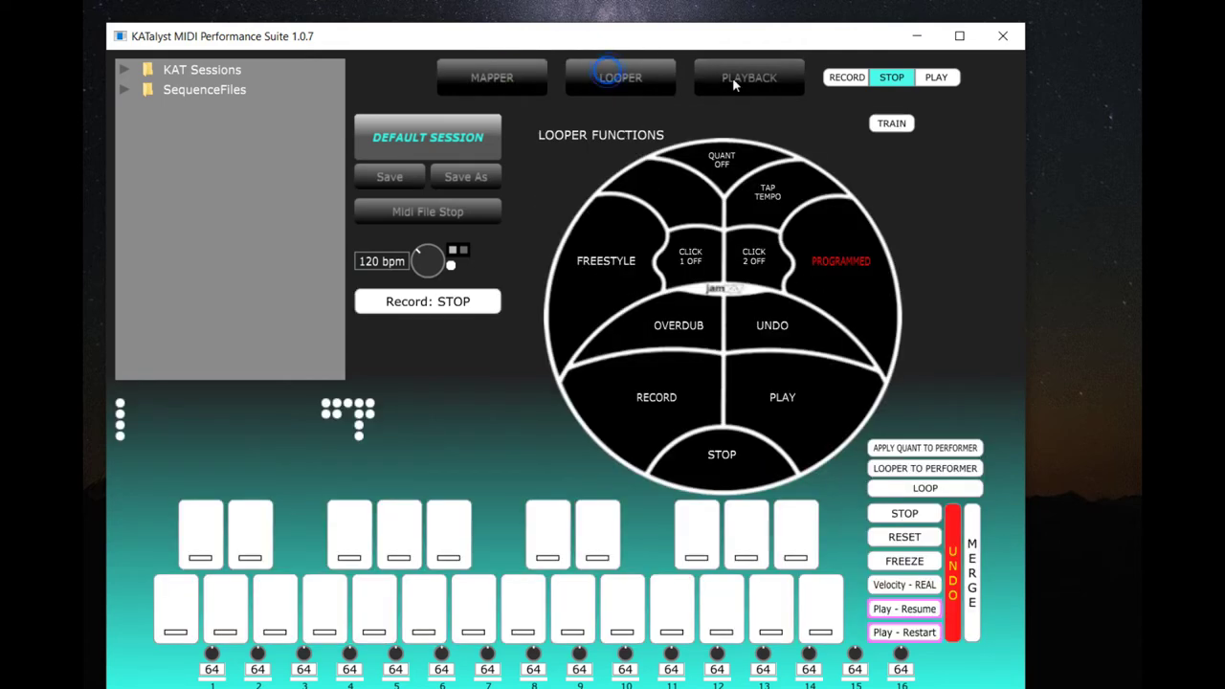
{"action": "left_click", "coordinate": [765, 78]}
{"action": "left_click", "coordinate": [629, 77]}
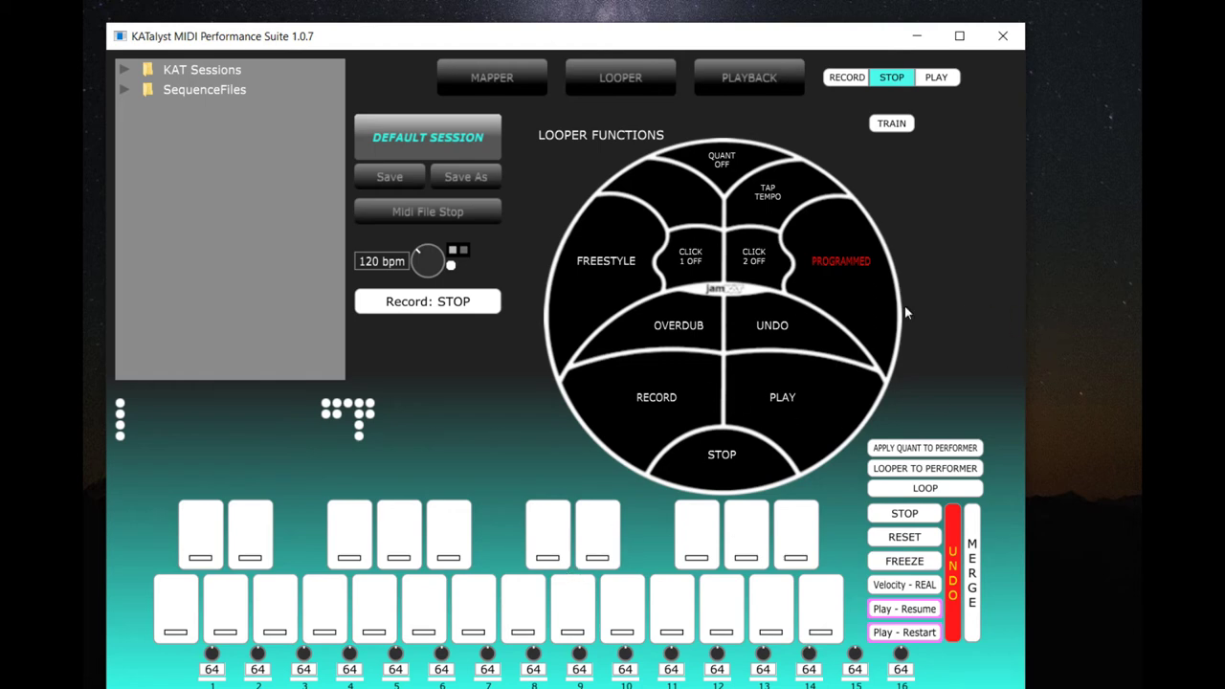
View the MIDI notes assigned to the looper functions with Train mode, and leave that mode.
{"action": "left_click", "coordinate": [907, 126]}
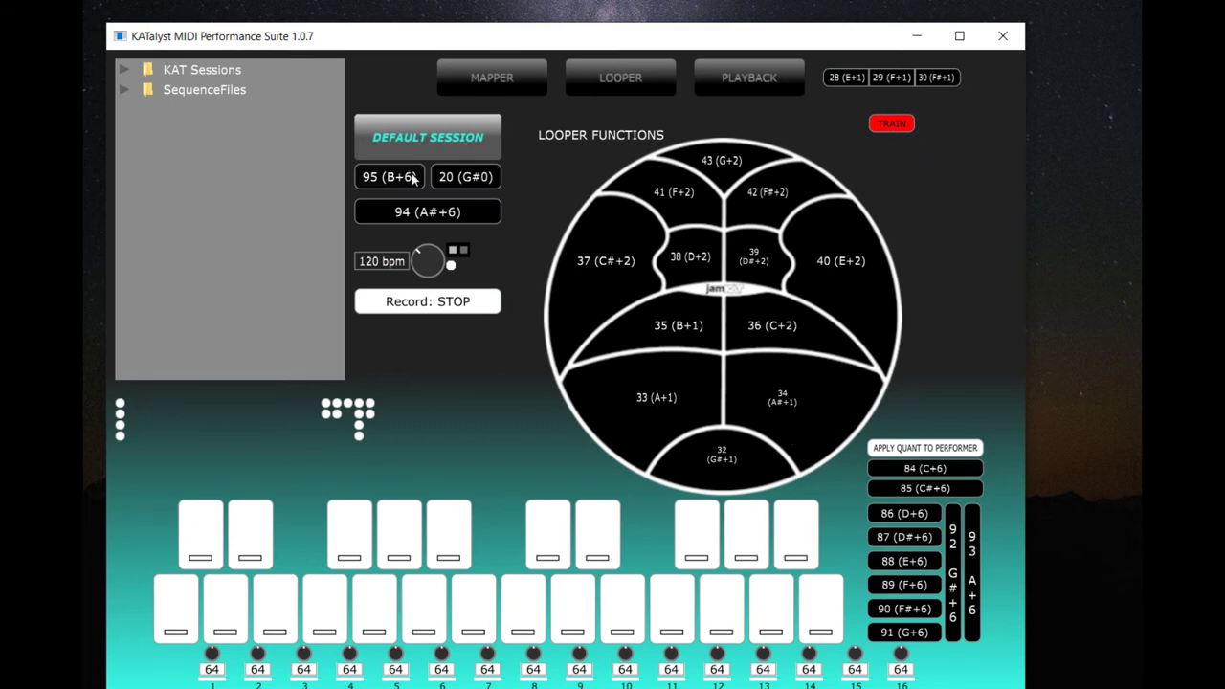
{"action": "left_click", "coordinate": [895, 124]}
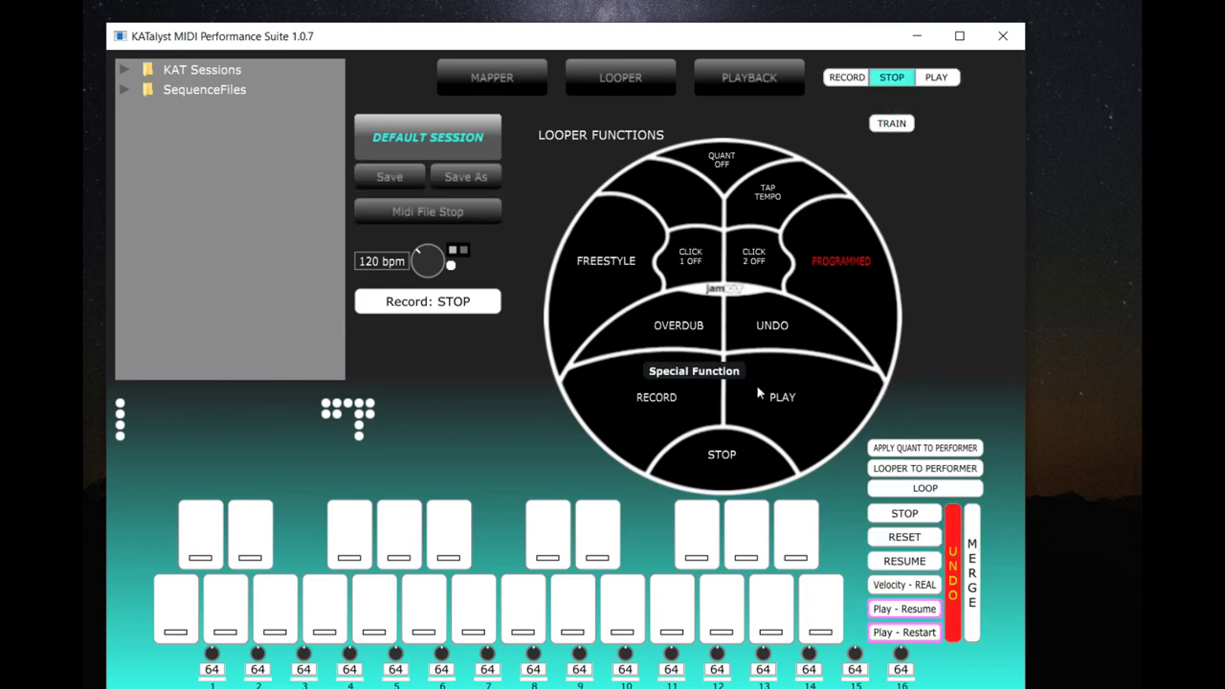
Examine the CLICK 1 pad's sequence settings and its Syncopation Grid, closing both windows.
{"action": "left_click", "coordinate": [694, 261]}
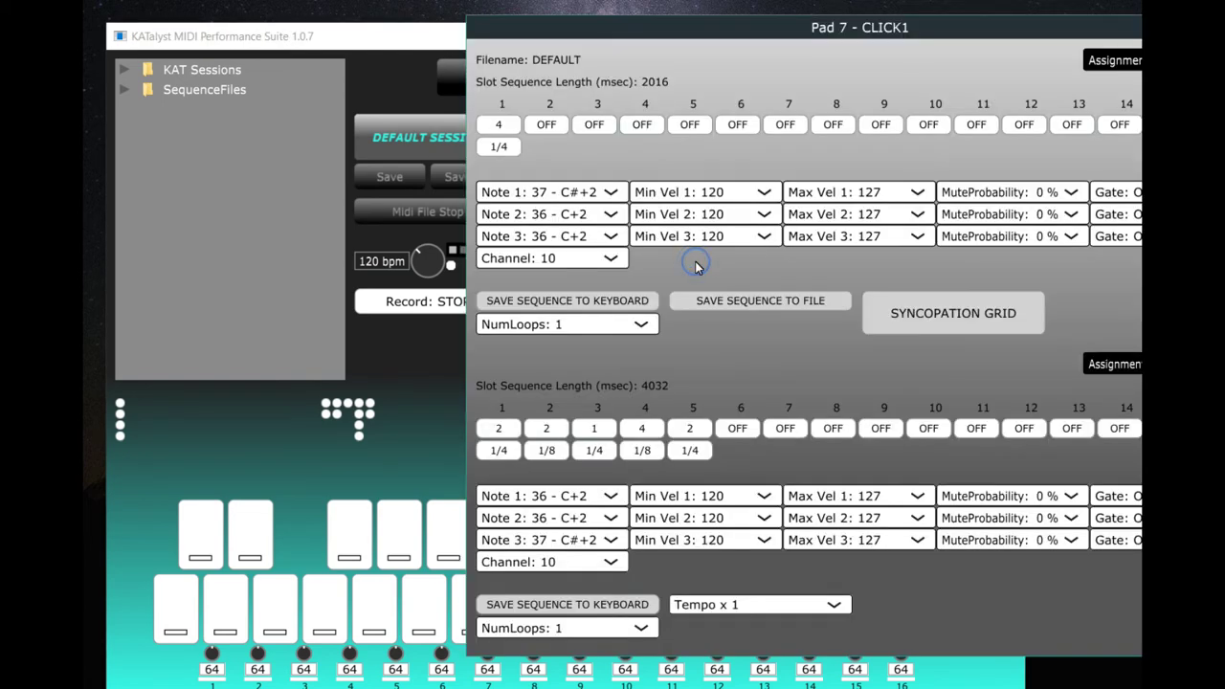
{"action": "left_click_drag", "start_coordinate": [910, 21], "coordinate": [710, 26]}
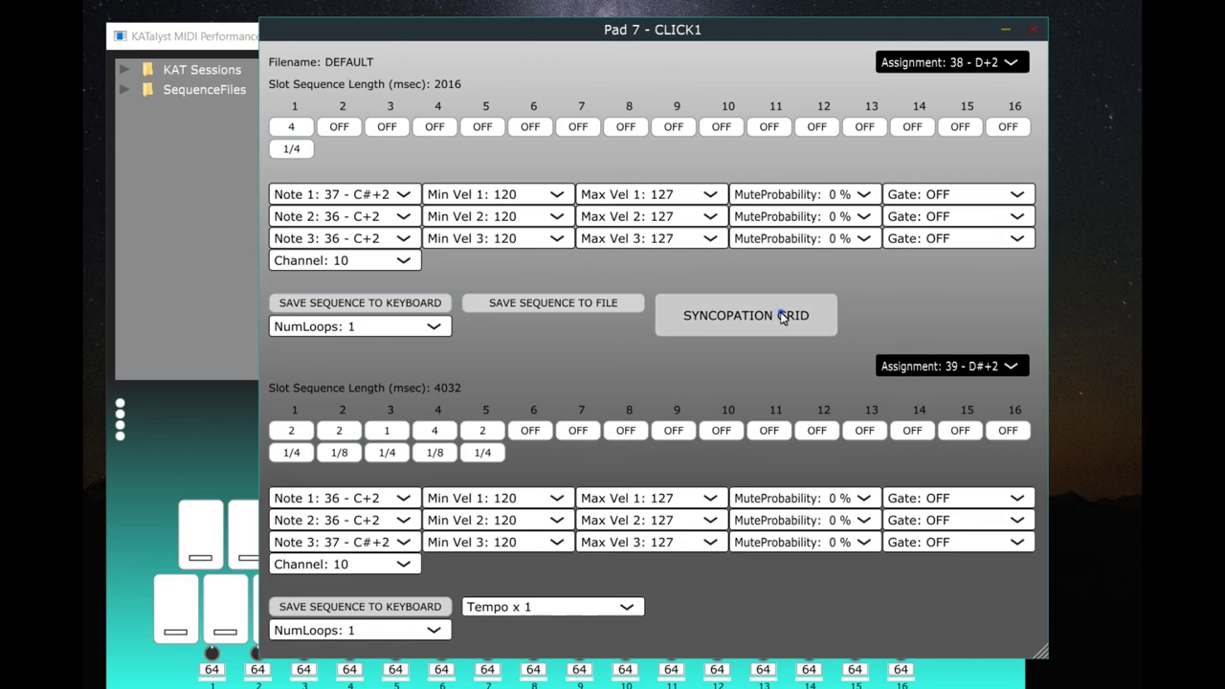
{"action": "left_click_drag", "start_coordinate": [1083, 27], "coordinate": [661, 95]}
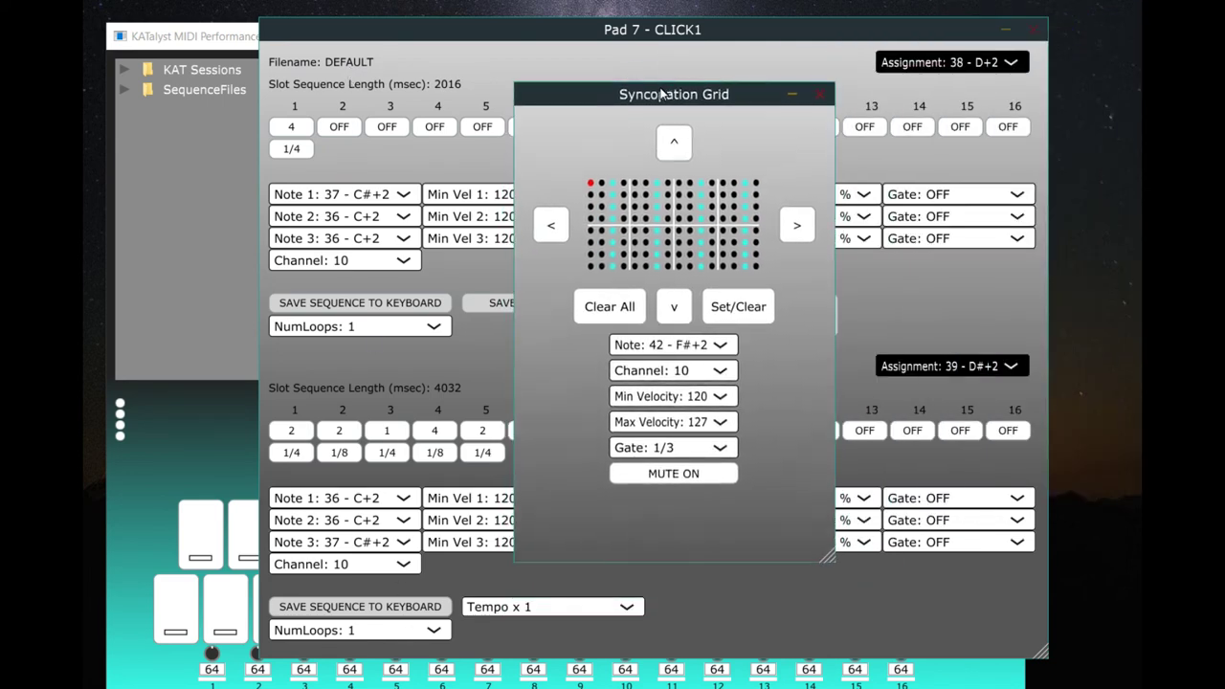
{"action": "left_click", "coordinate": [823, 95]}
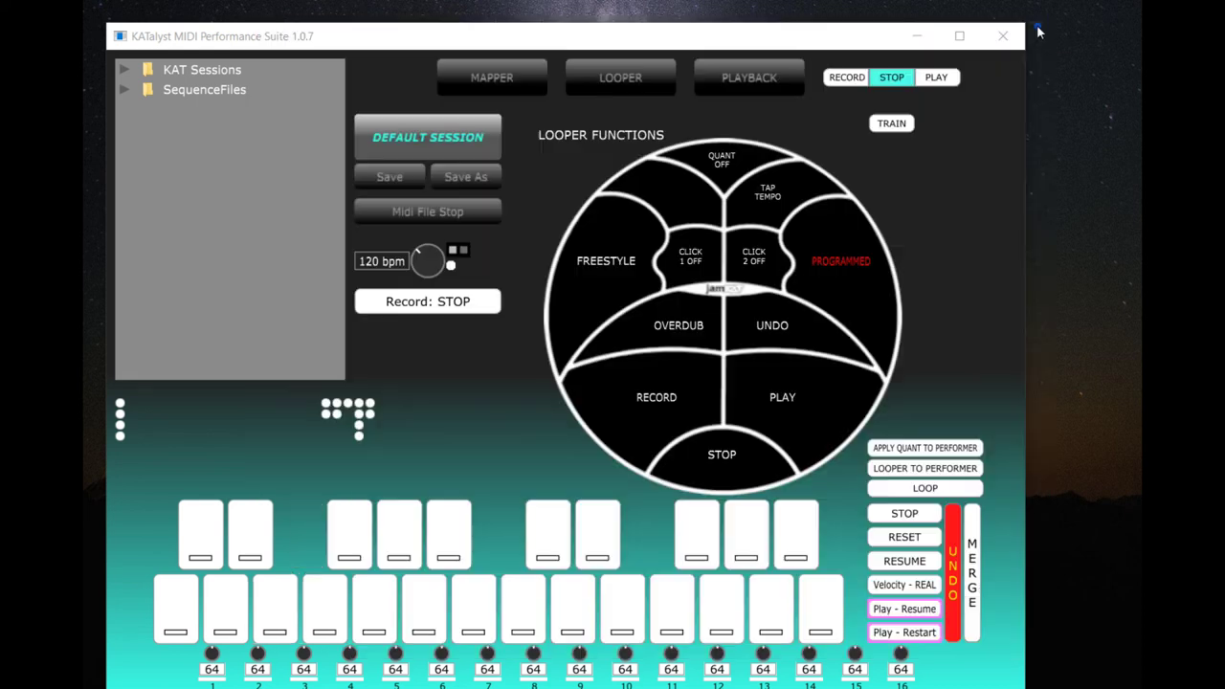
{"action": "left_click", "coordinate": [1035, 29]}
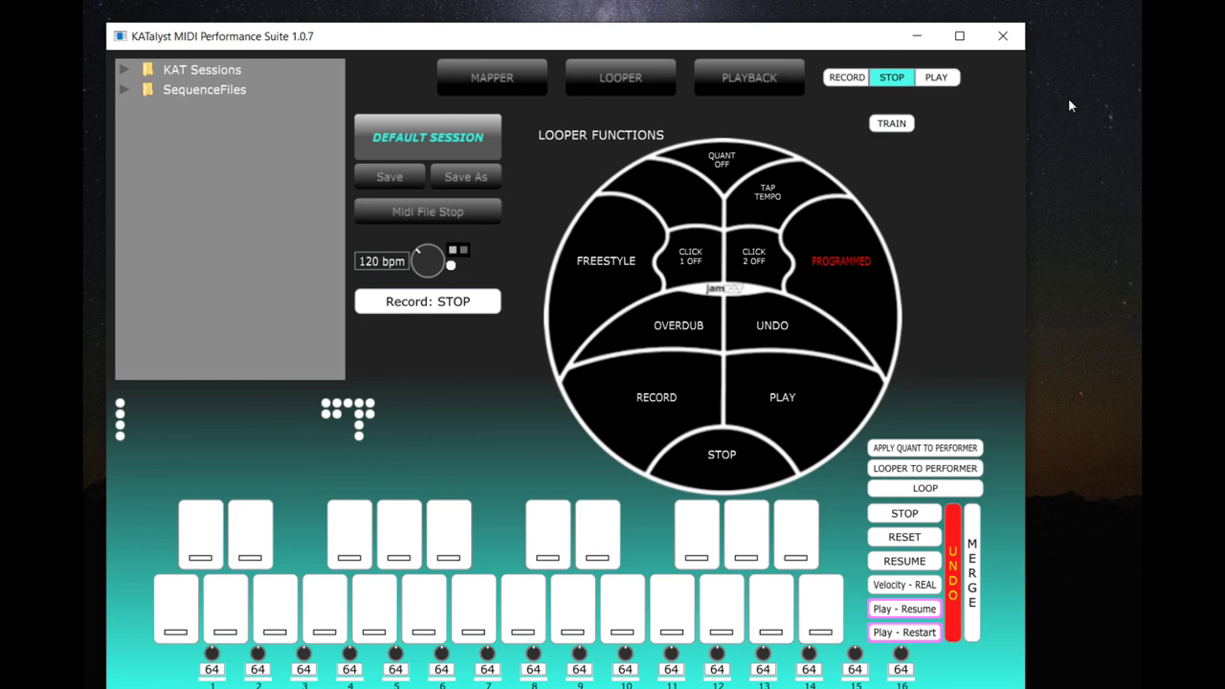